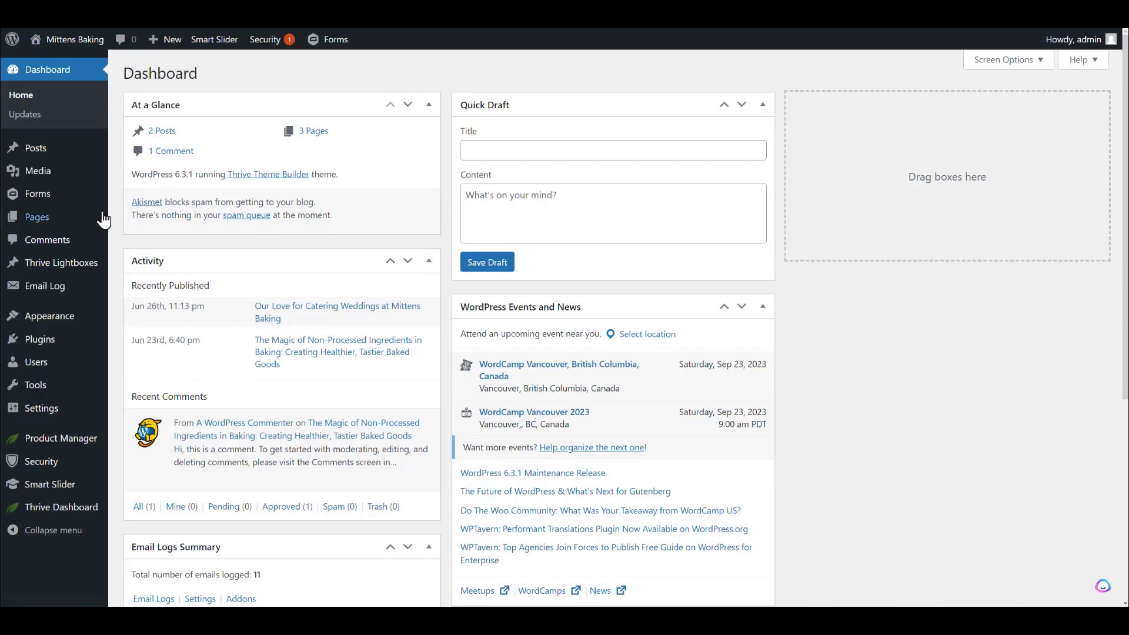
# Open the "Our Specialties" page for editing with Thrive Architect
pyautogui.moveTo(42, 228)
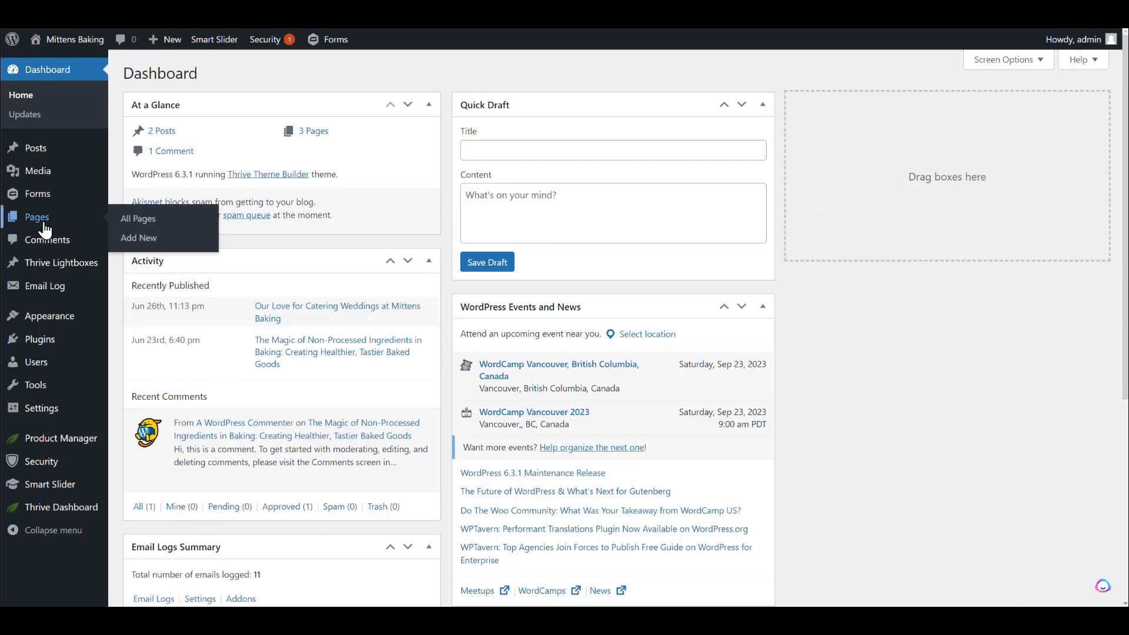
pyautogui.click(44, 222)
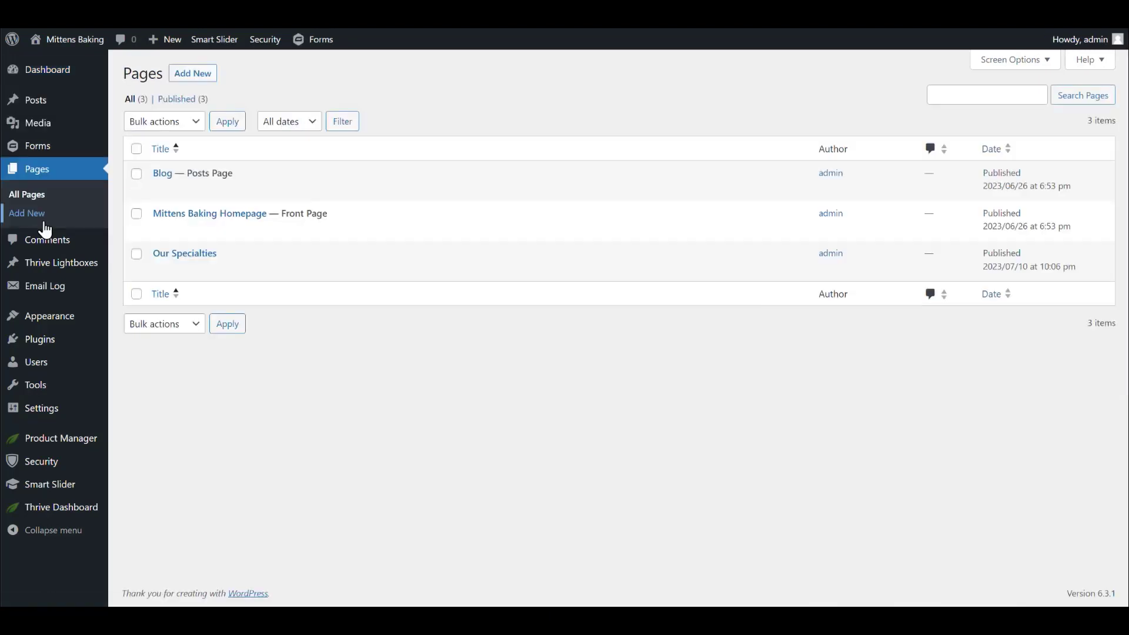
pyautogui.moveTo(201, 263)
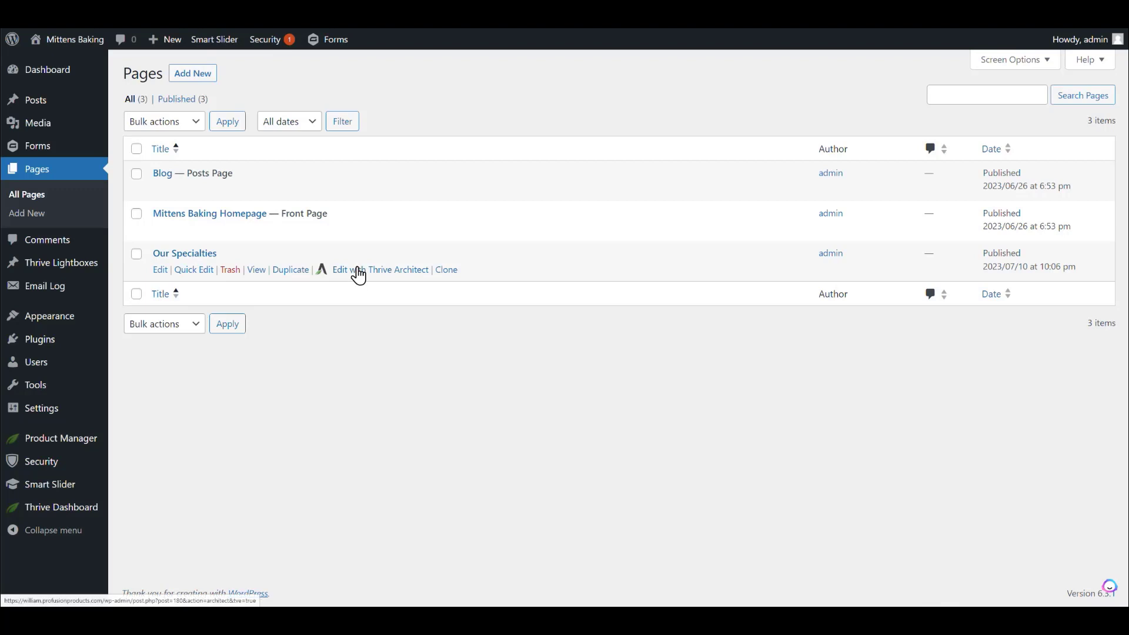
pyautogui.click(359, 274)
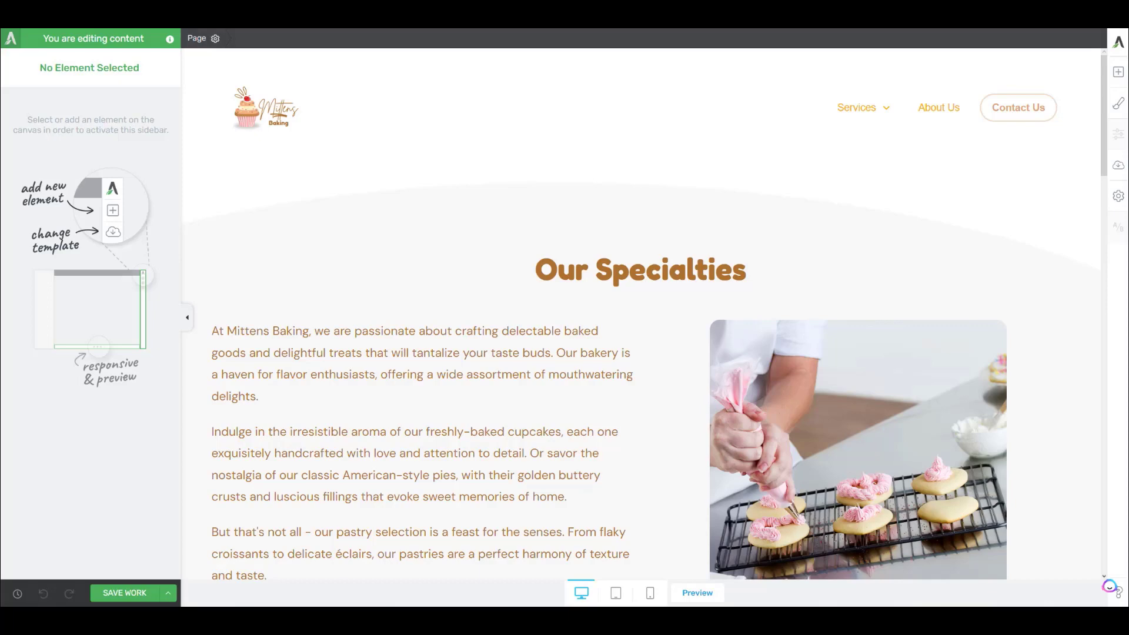
pyautogui.moveTo(1043, 45); pyautogui.dragTo(1121, 288)
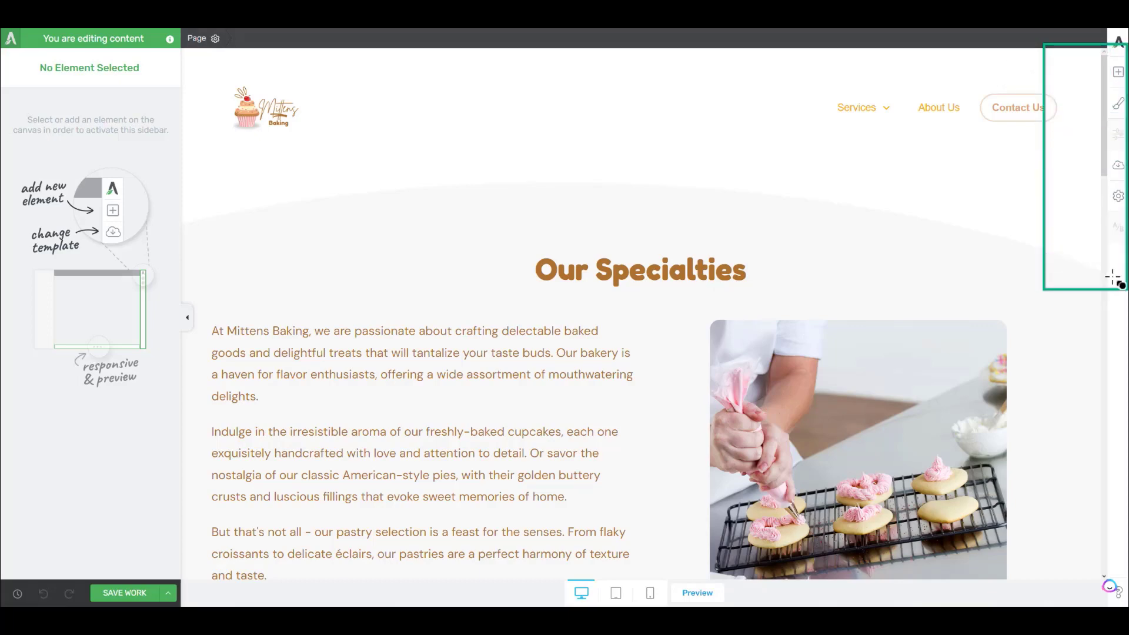
pyautogui.moveTo(1100, 54); pyautogui.dragTo(1125, 78)
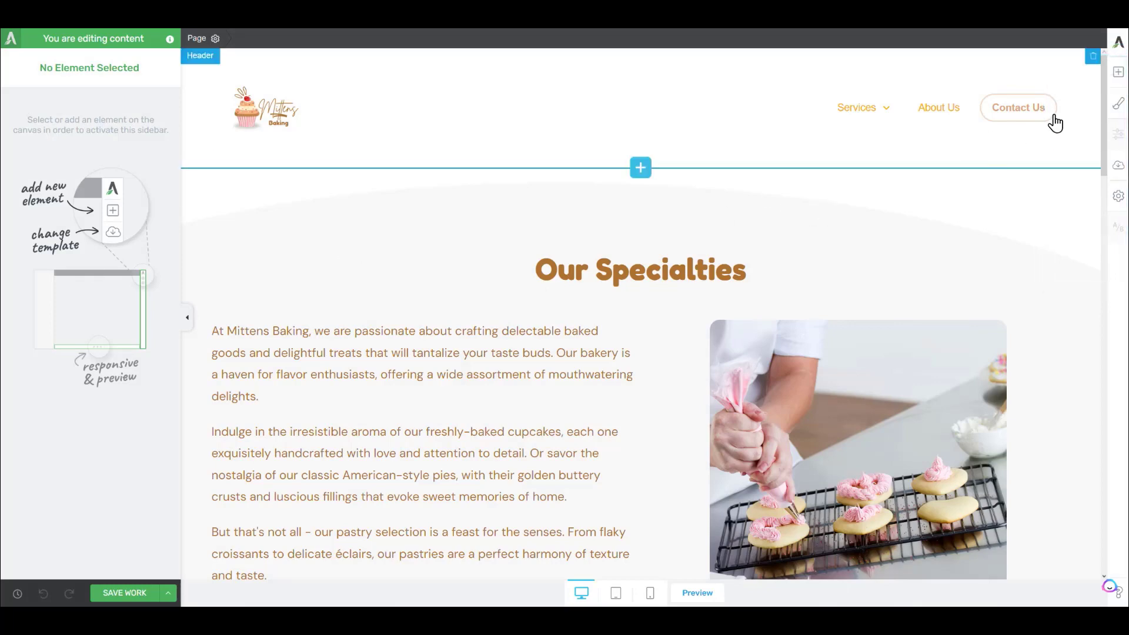
# Find the Button element by searching "button" and place it above the "Here's What Our Customers Think!" heading
pyautogui.click(1118, 76)
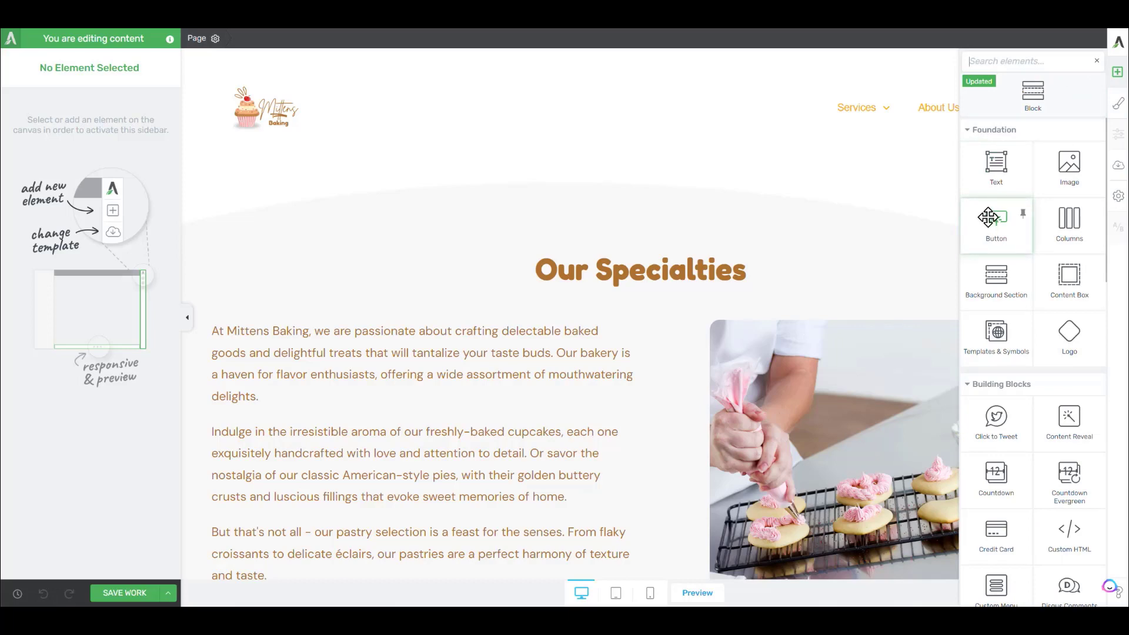
pyautogui.write('button')
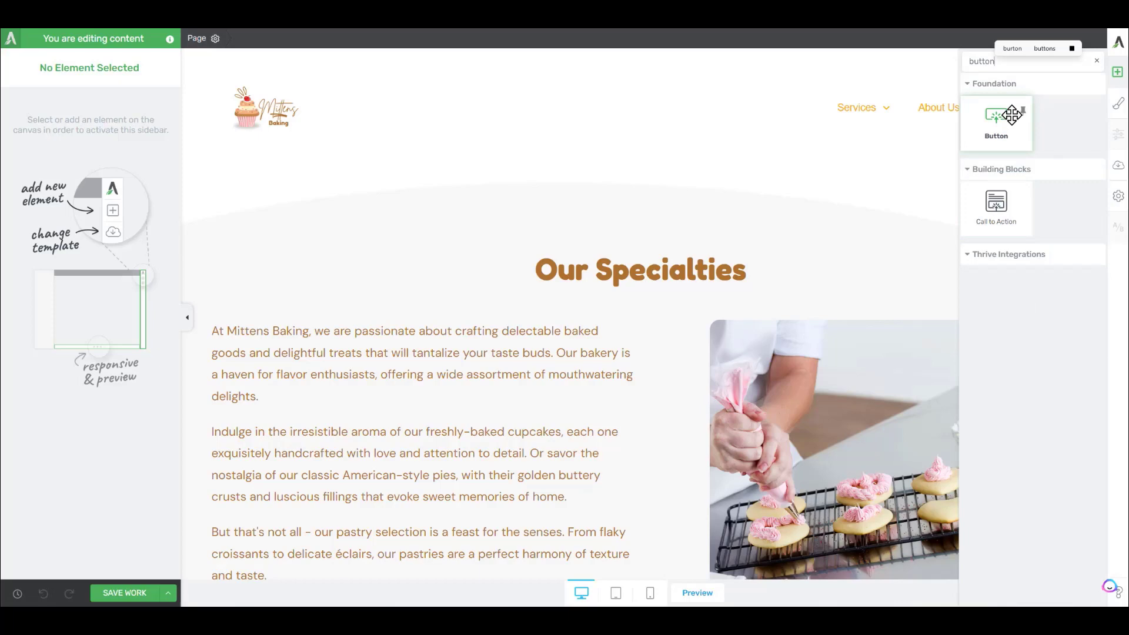
pyautogui.moveTo(1013, 120); pyautogui.dragTo(629, 379)
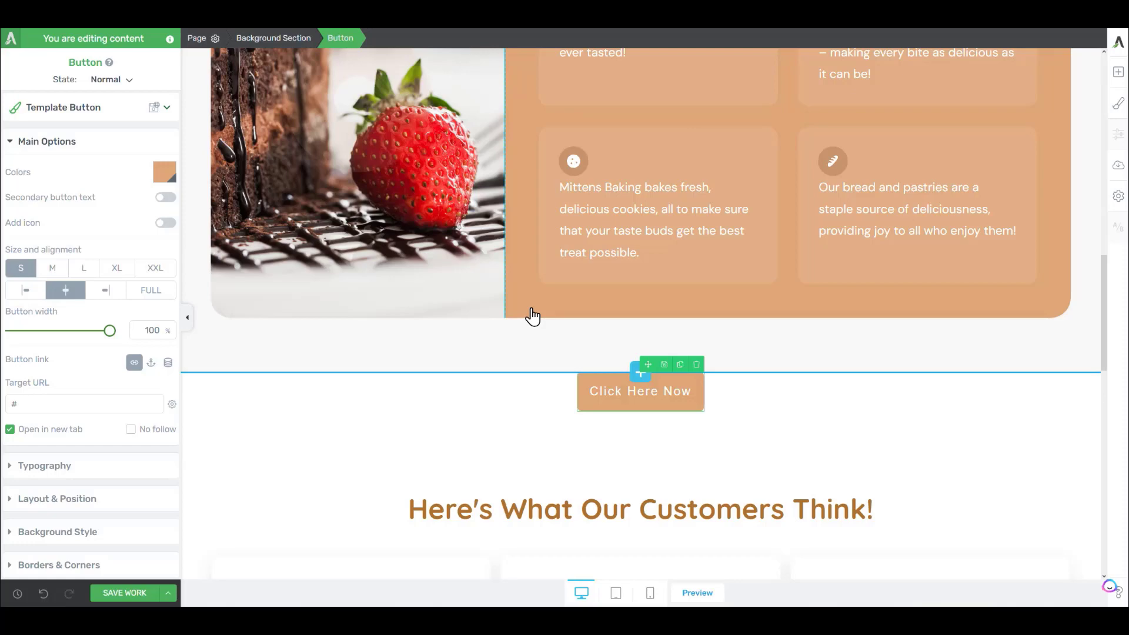
# Try the M and L sizes and the left, center and right alignments on the button, returning it to S and centered
pyautogui.click(51, 267)
pyautogui.click(86, 270)
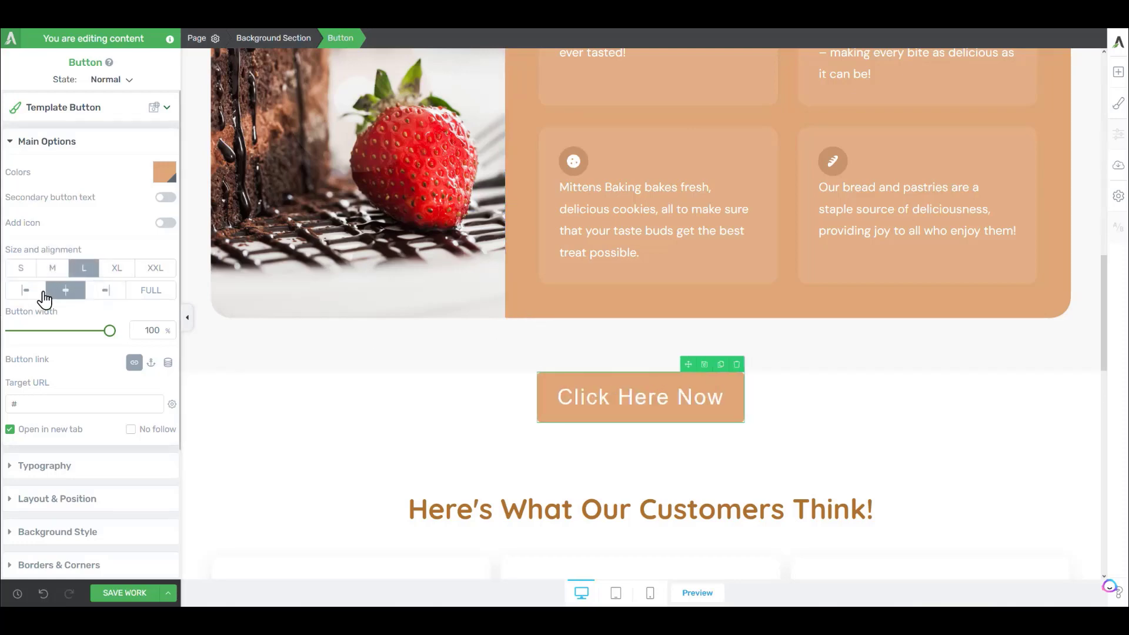
pyautogui.click(27, 290)
pyautogui.click(71, 297)
pyautogui.click(105, 291)
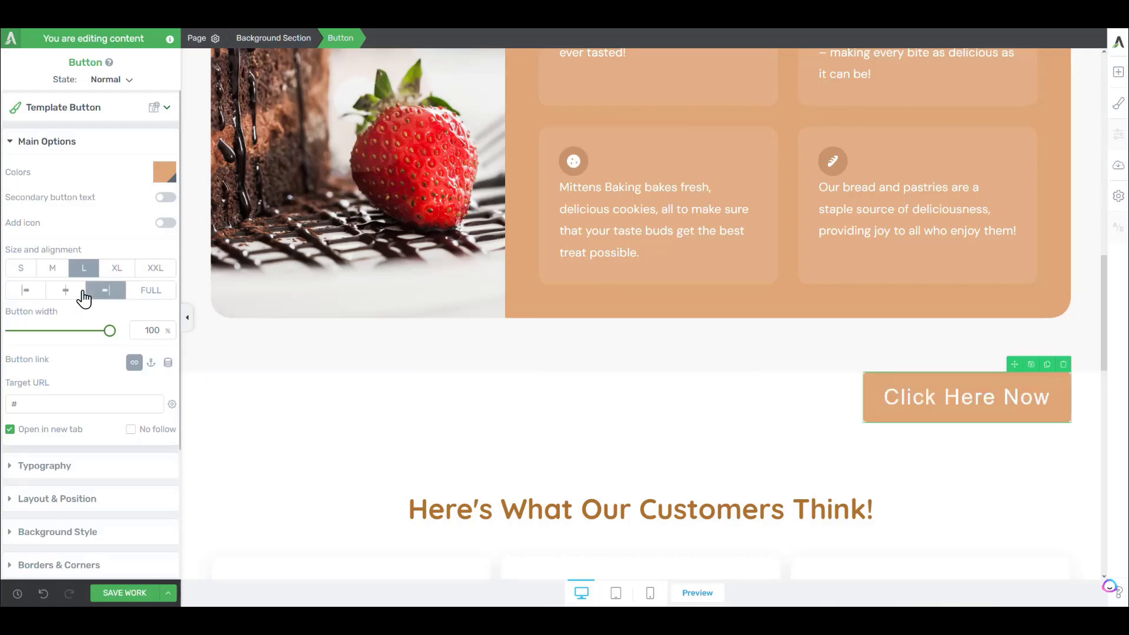
pyautogui.click(66, 291)
pyautogui.click(25, 272)
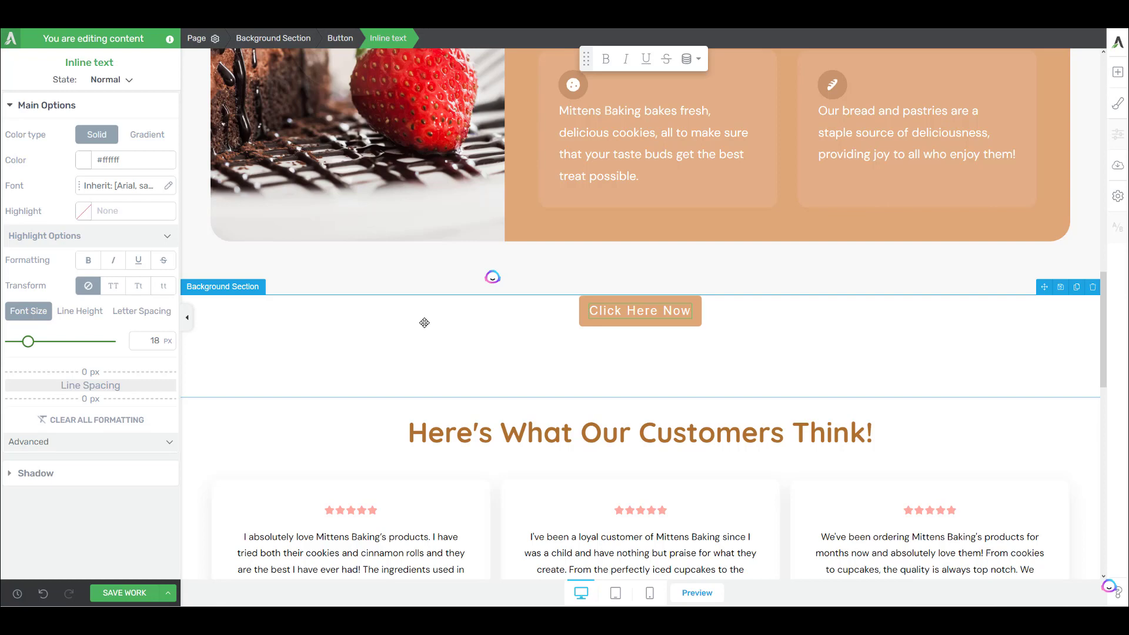
# Try adding "Adsadsad" in front of the "Click Here Now" button text and delete the added letters again
pyautogui.click(584, 311)
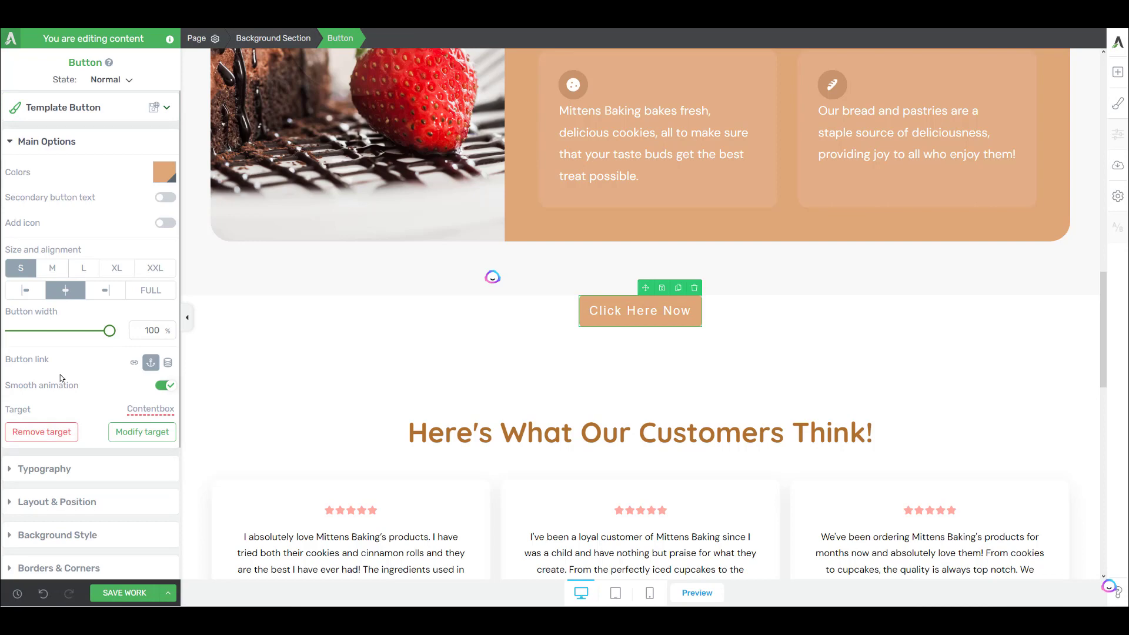
pyautogui.click(610, 306)
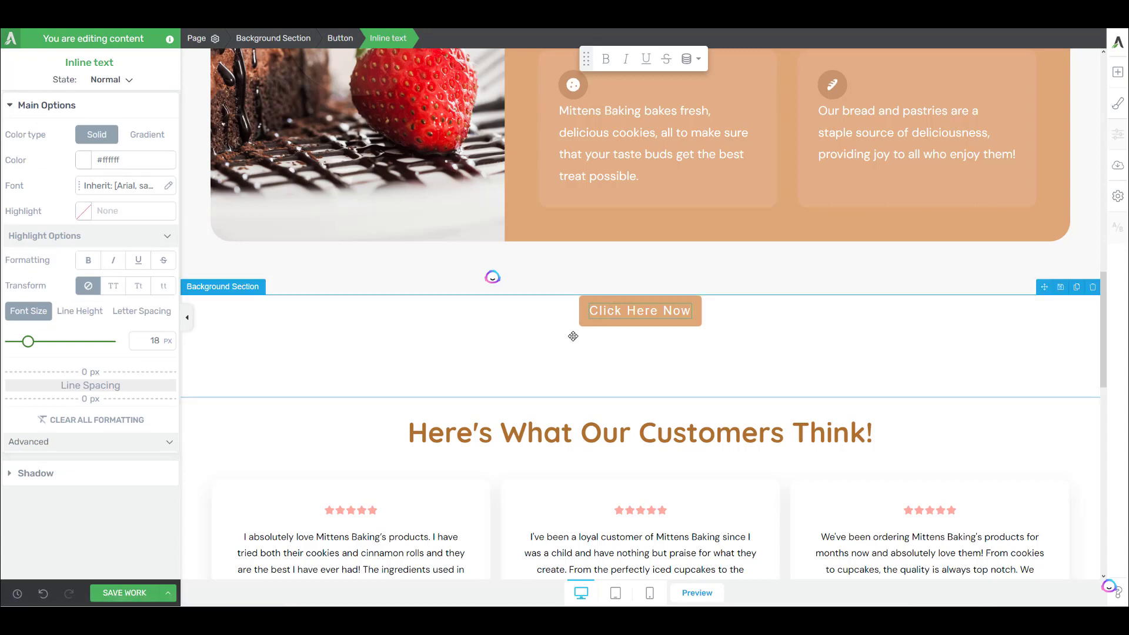
pyautogui.moveTo(589, 311); pyautogui.dragTo(693, 310)
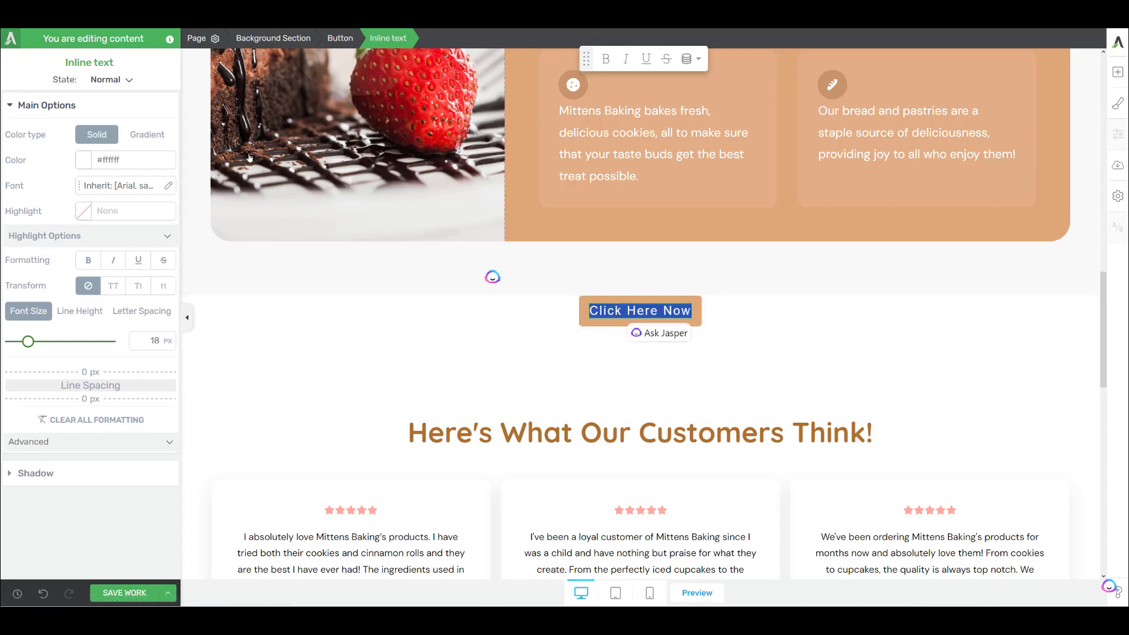
pyautogui.click(600, 315)
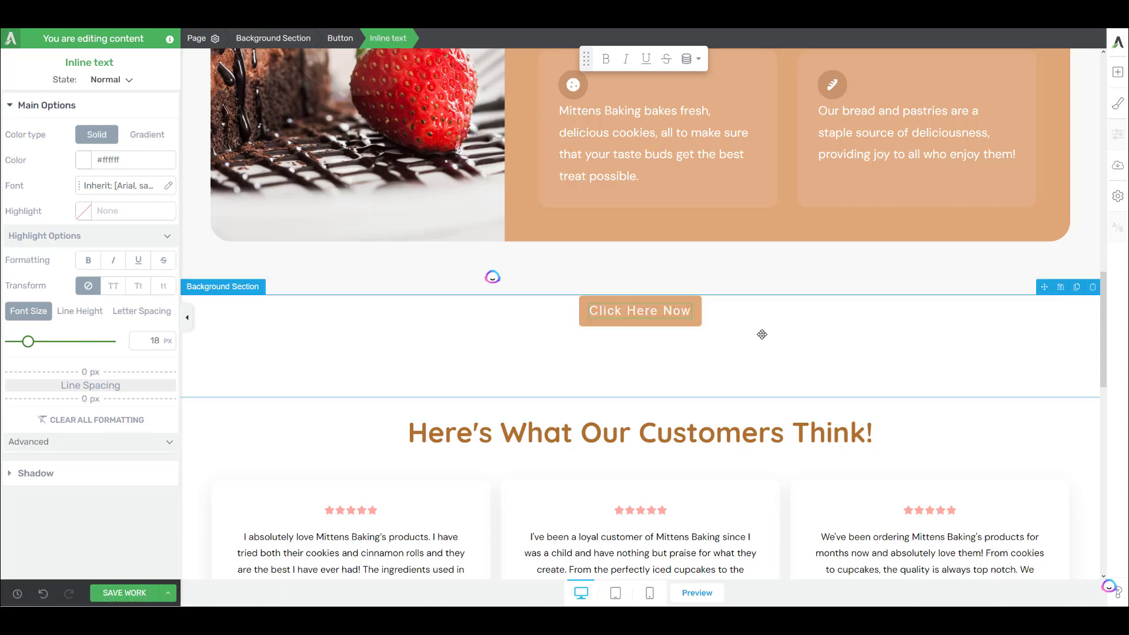
pyautogui.write('Adsadsad')
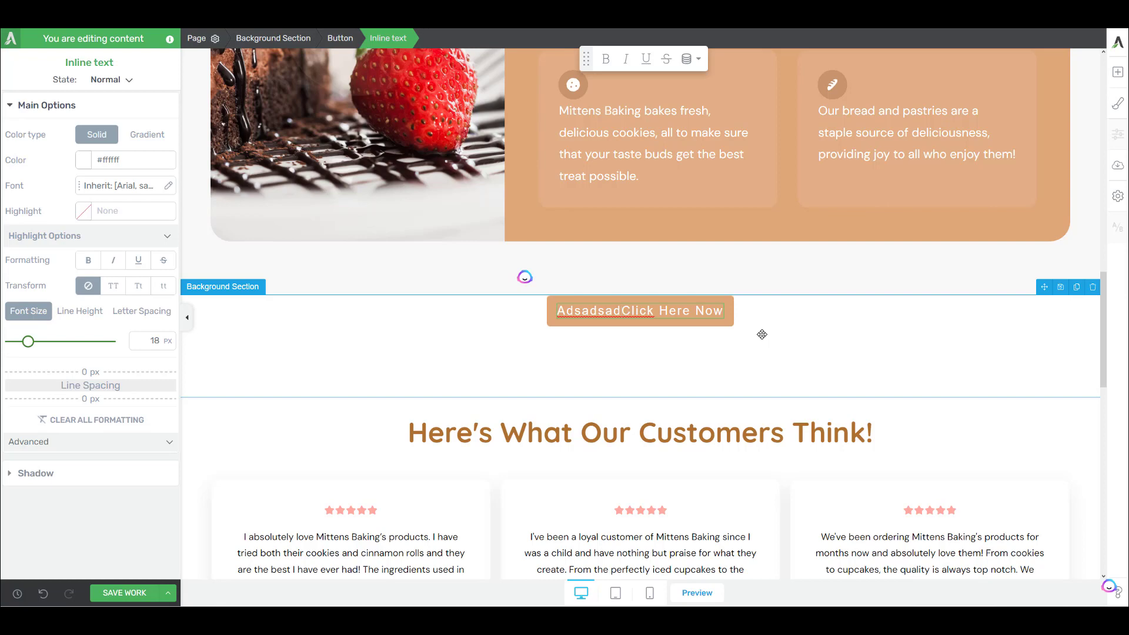
pyautogui.press('BackSpace')
pyautogui.press('BackSpace')
pyautogui.press('BackSpace')
pyautogui.press('BackSpace')
pyautogui.press('BackSpace')
pyautogui.press('BackSpace')
pyautogui.press('BackSpace')
pyautogui.press('BackSpace')
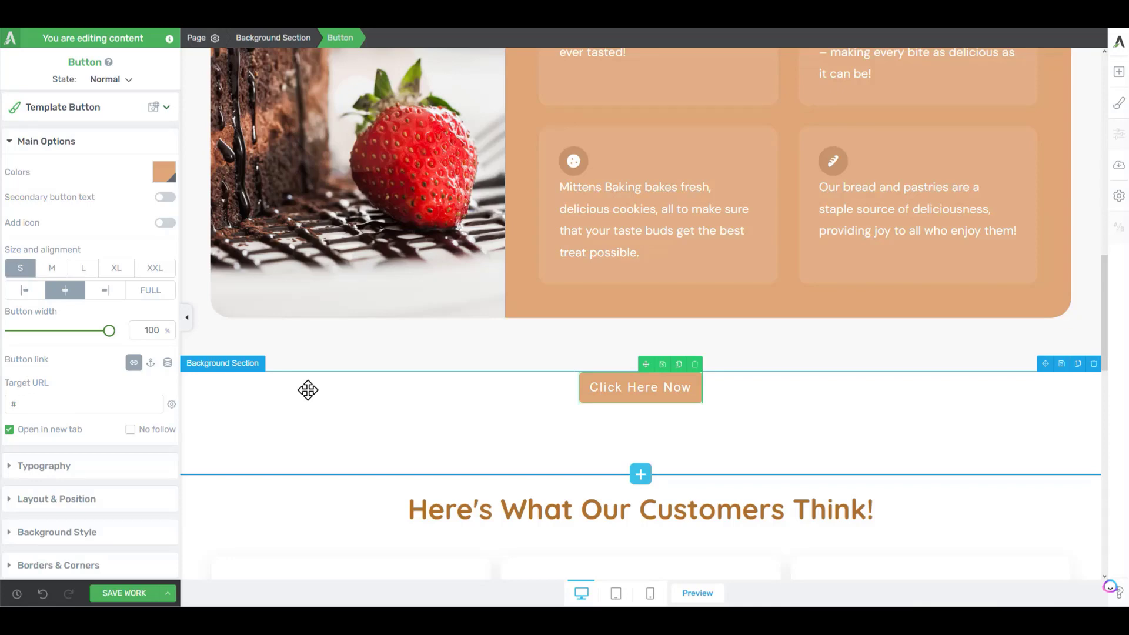
# Link the button by Jumplink to the "Ready for Baked Deliciousness?" call to action and go to that target on the page
pyautogui.click(43, 401)
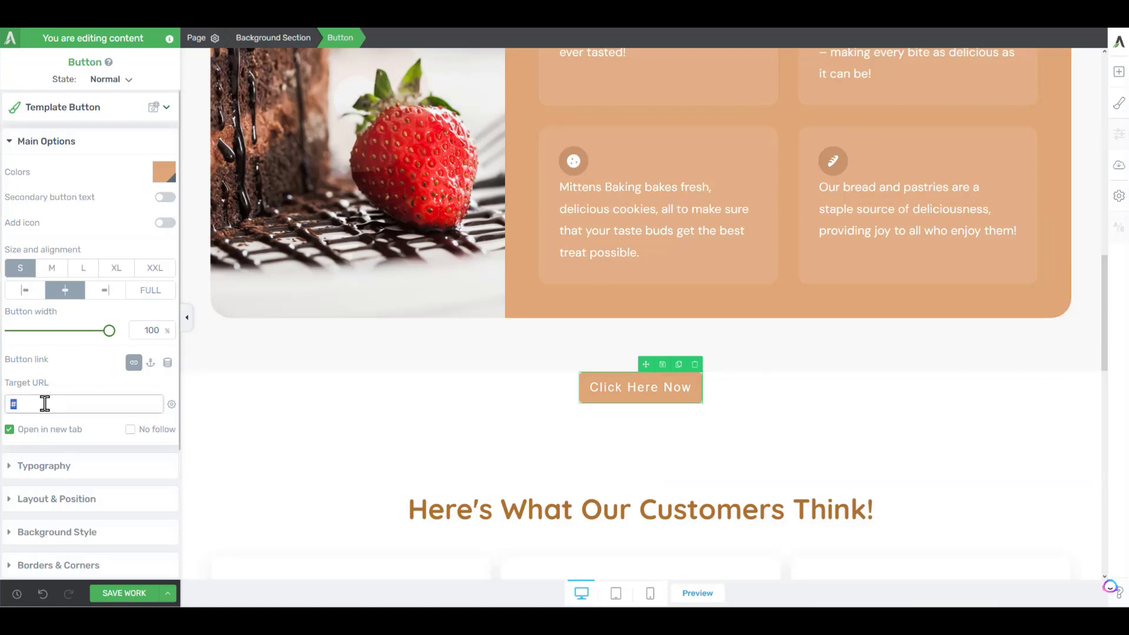
pyautogui.click(91, 393)
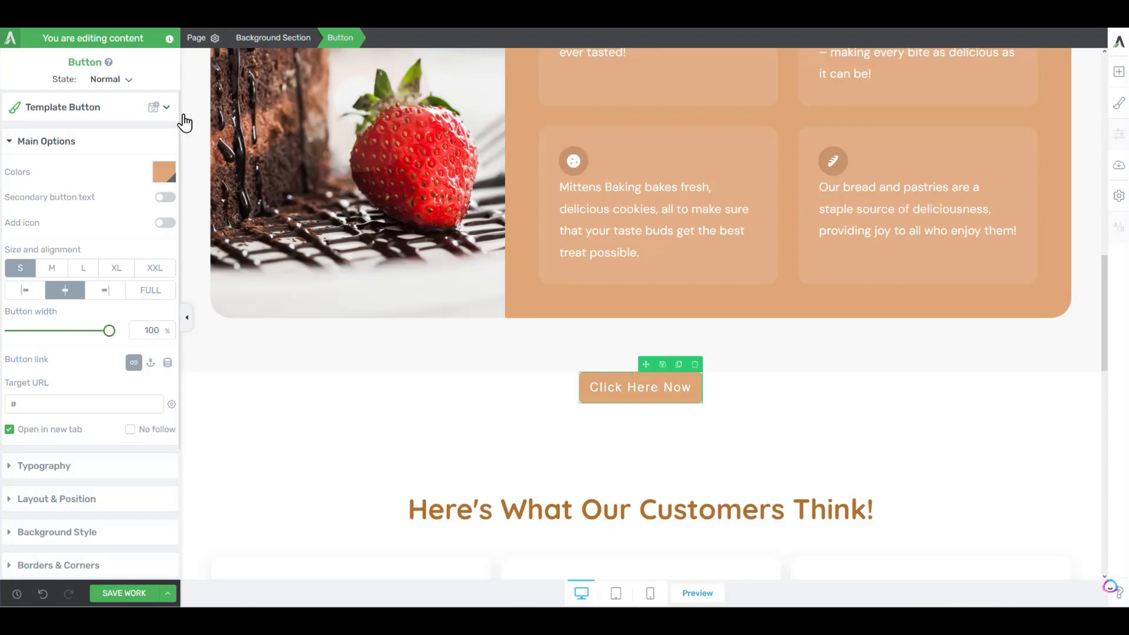
pyautogui.click(150, 364)
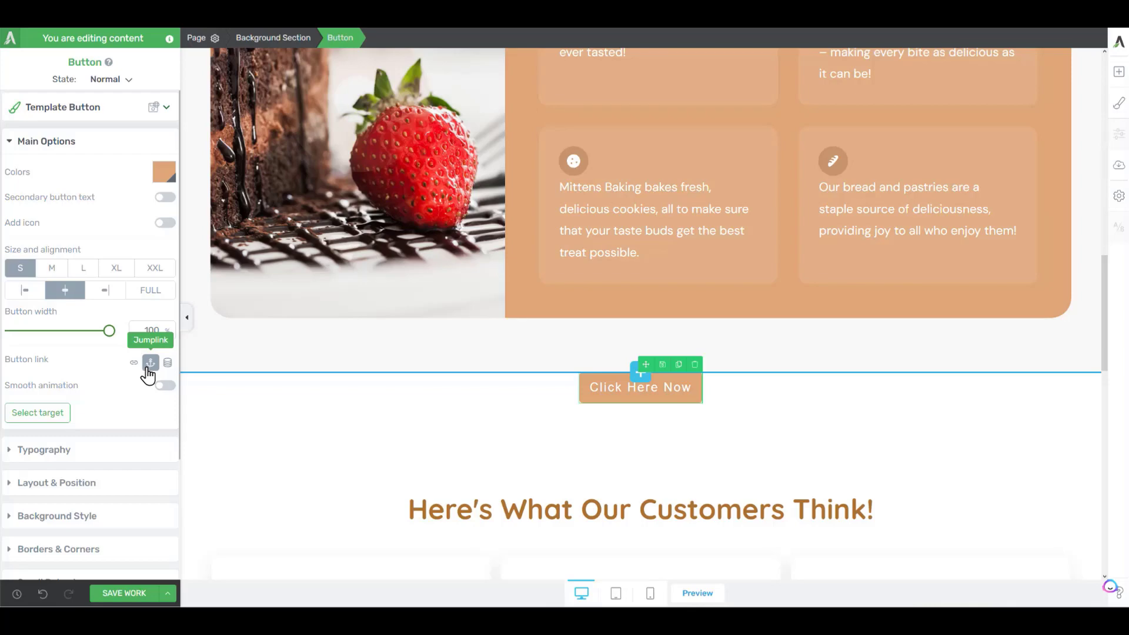
pyautogui.click(40, 413)
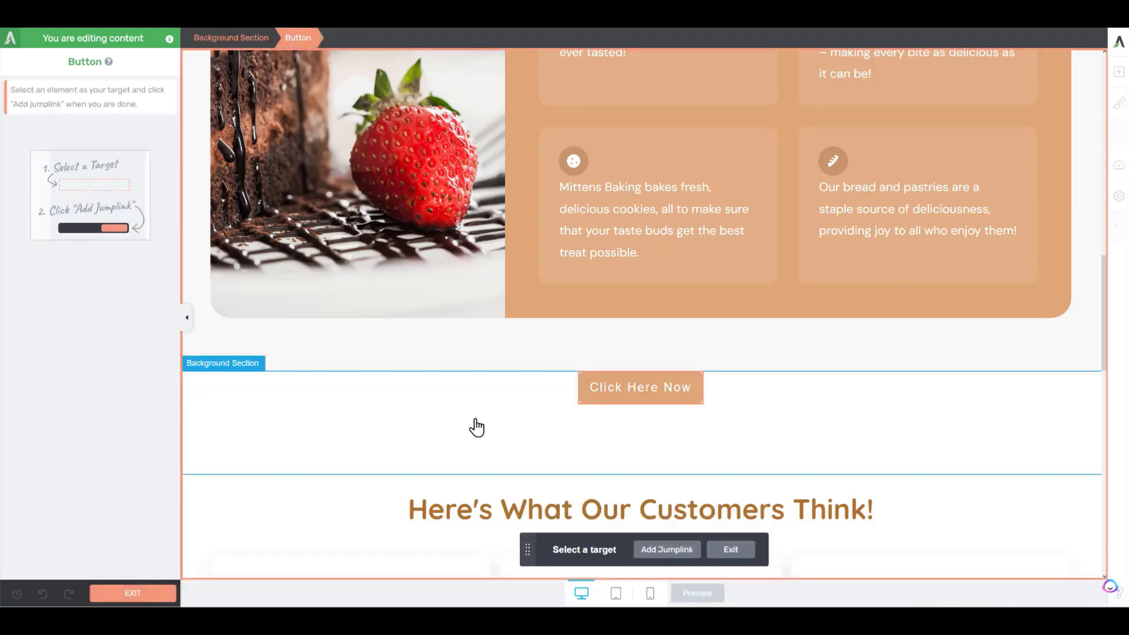
pyautogui.scroll(-4, 476, 423)
pyautogui.scroll(-3, 488, 402)
pyautogui.scroll(9, 496, 373)
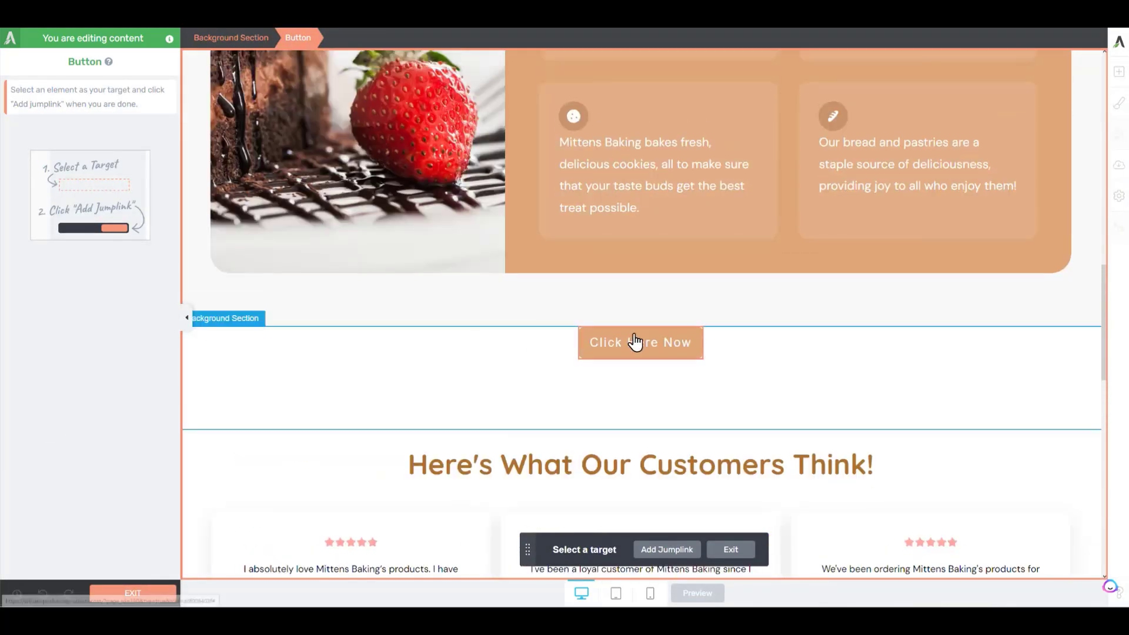
pyautogui.scroll(4, 635, 341)
pyautogui.scroll(-13, 632, 359)
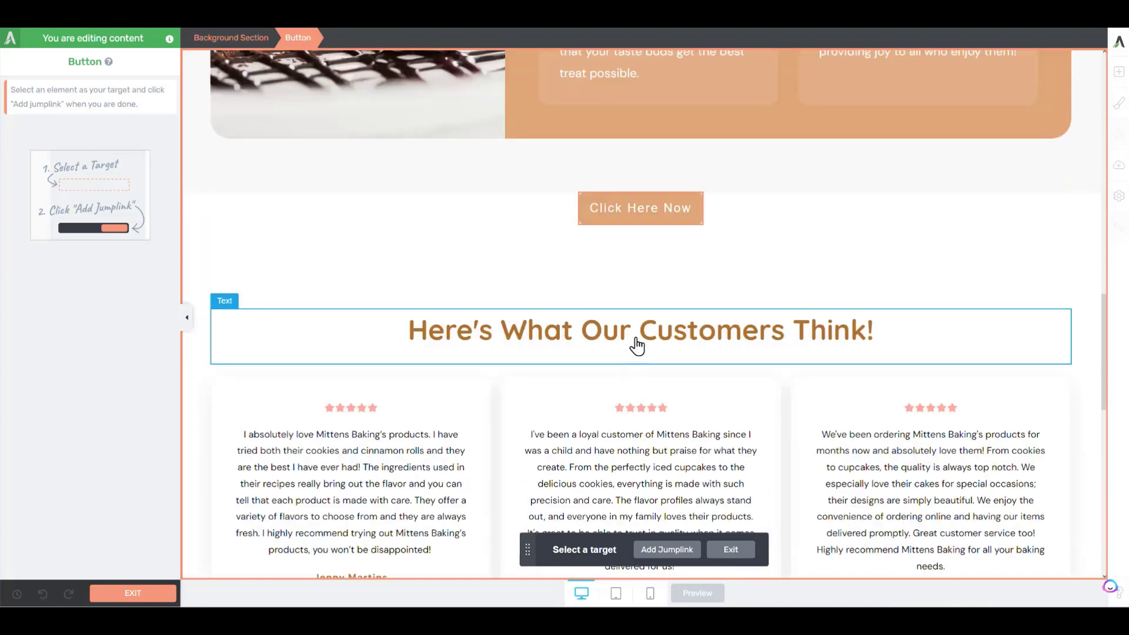
pyautogui.scroll(-8, 639, 315)
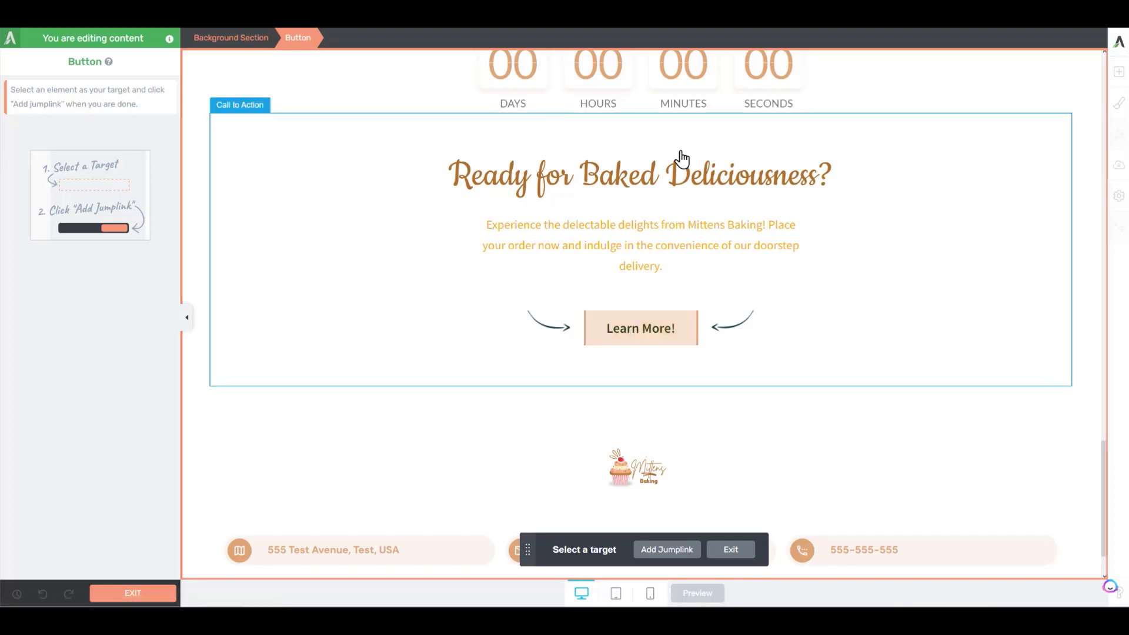
pyautogui.click(381, 283)
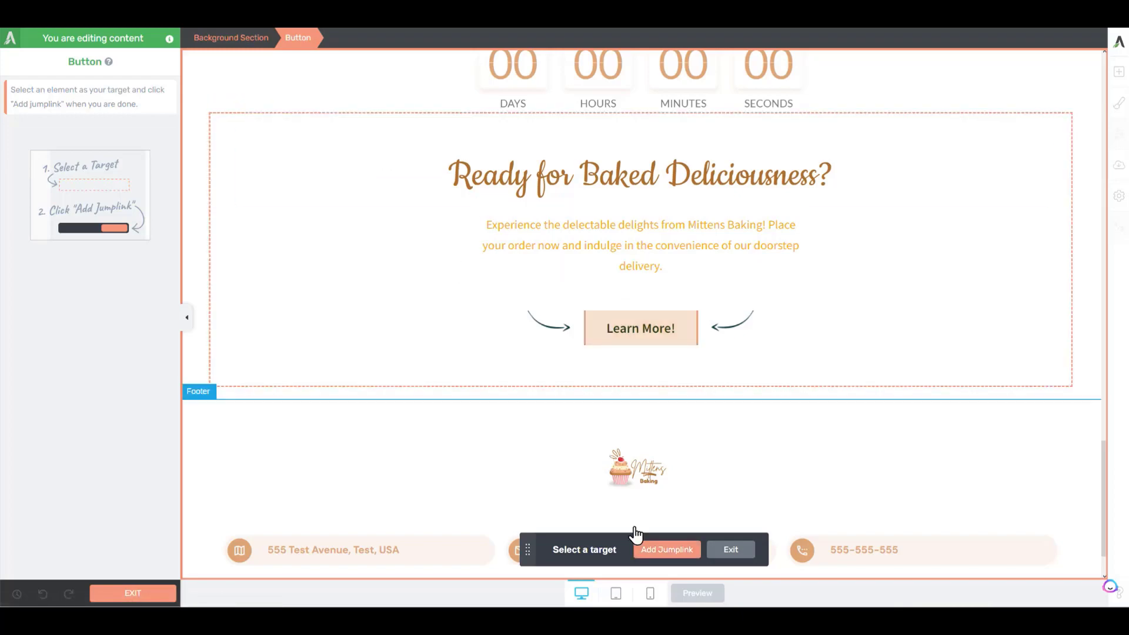
pyautogui.click(661, 549)
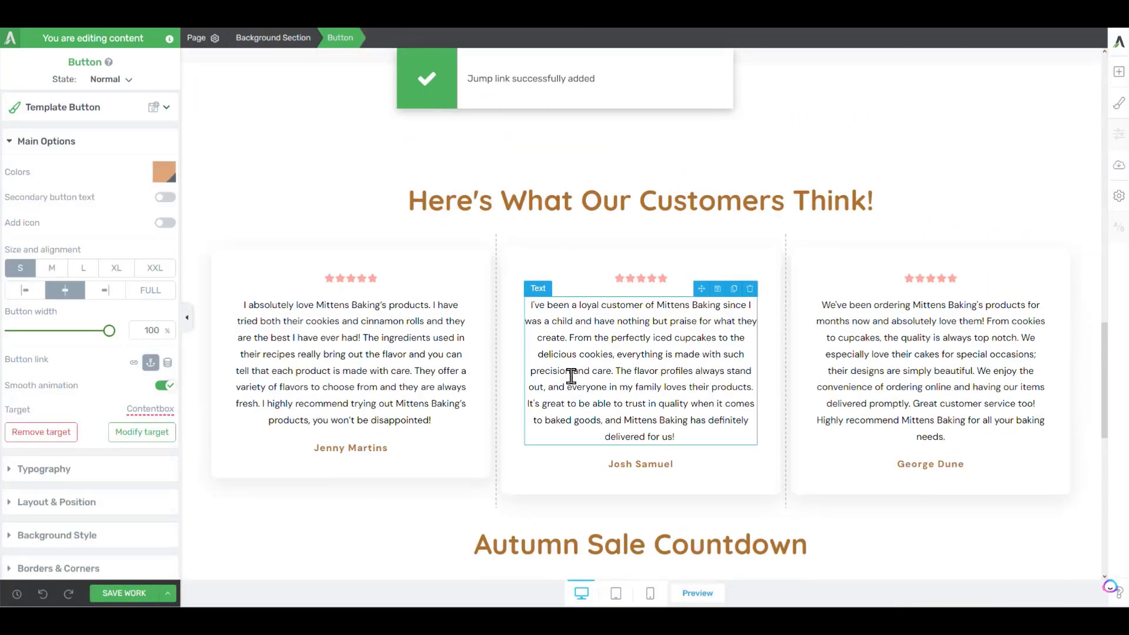
pyautogui.click(144, 413)
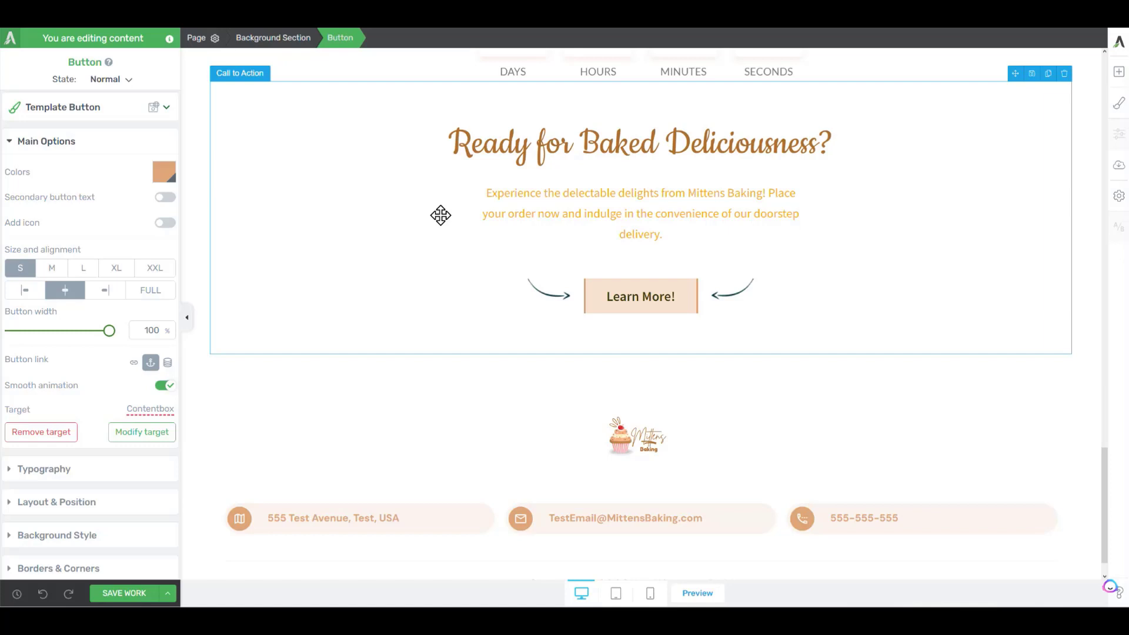
# Try a dynamic link with Shortcode as the source for the button and switch the link type back to Jumplink
pyautogui.click(166, 366)
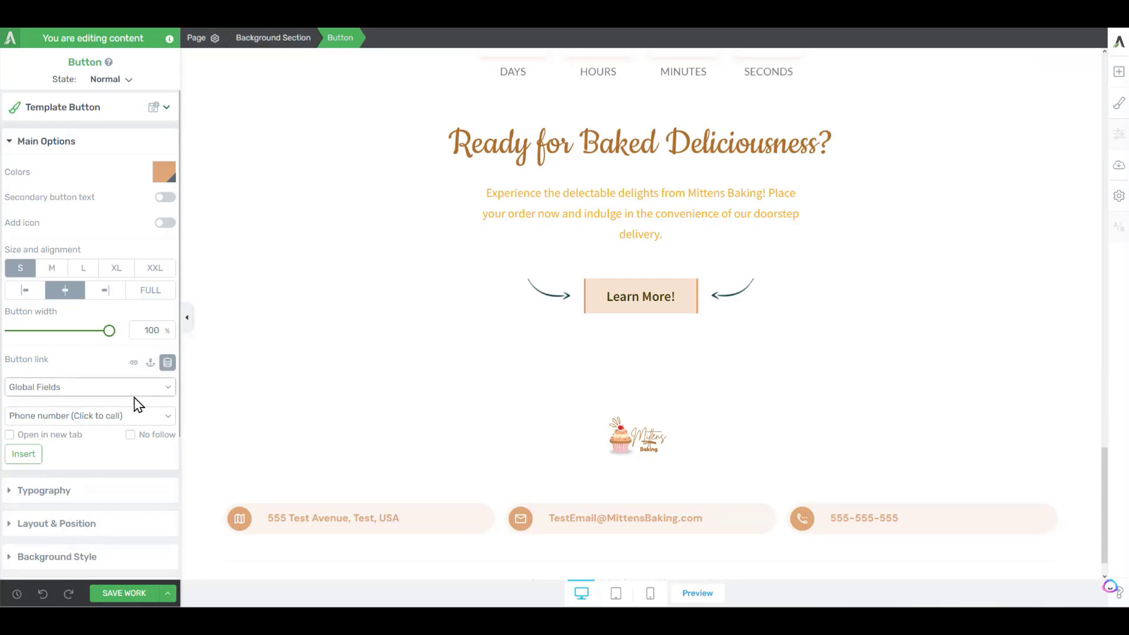
pyautogui.click(132, 392)
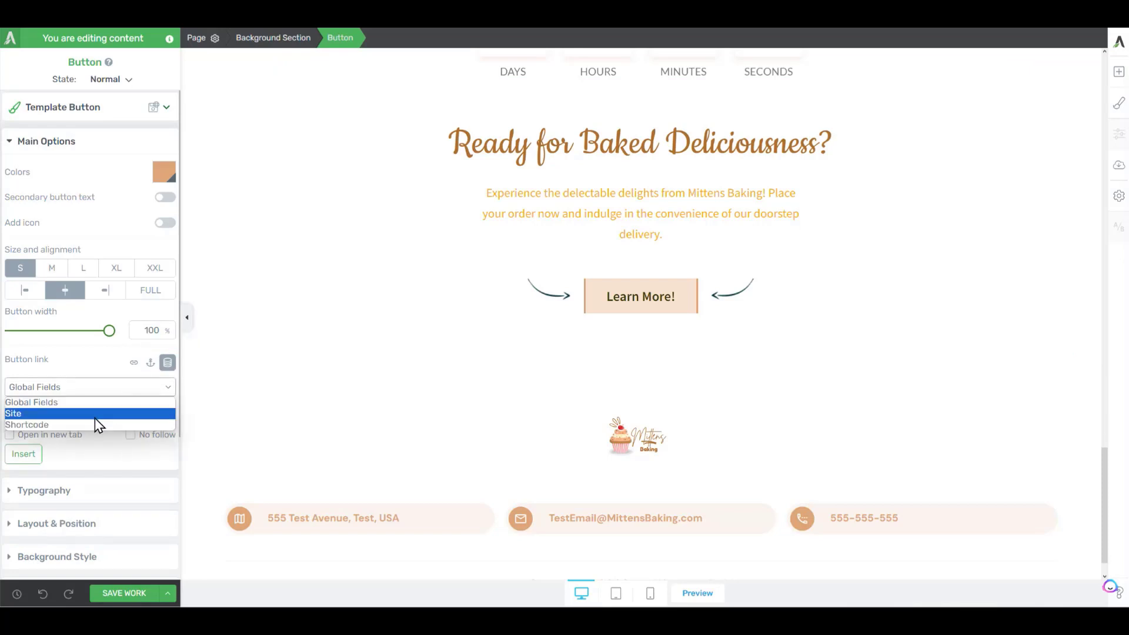
pyautogui.click(90, 425)
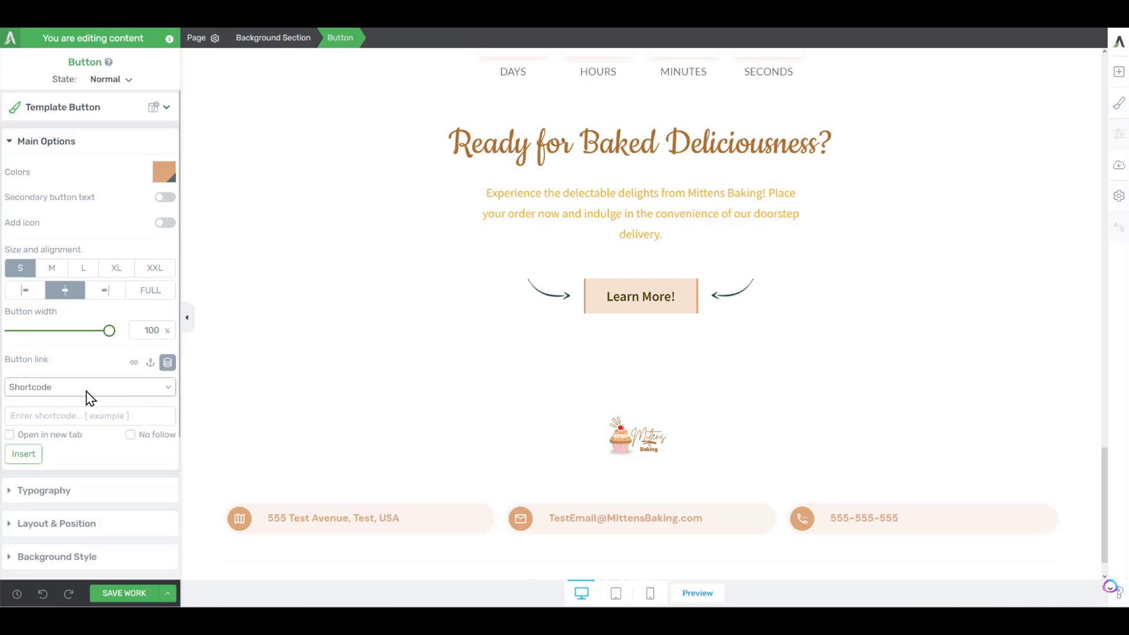
pyautogui.click(135, 362)
pyautogui.click(149, 363)
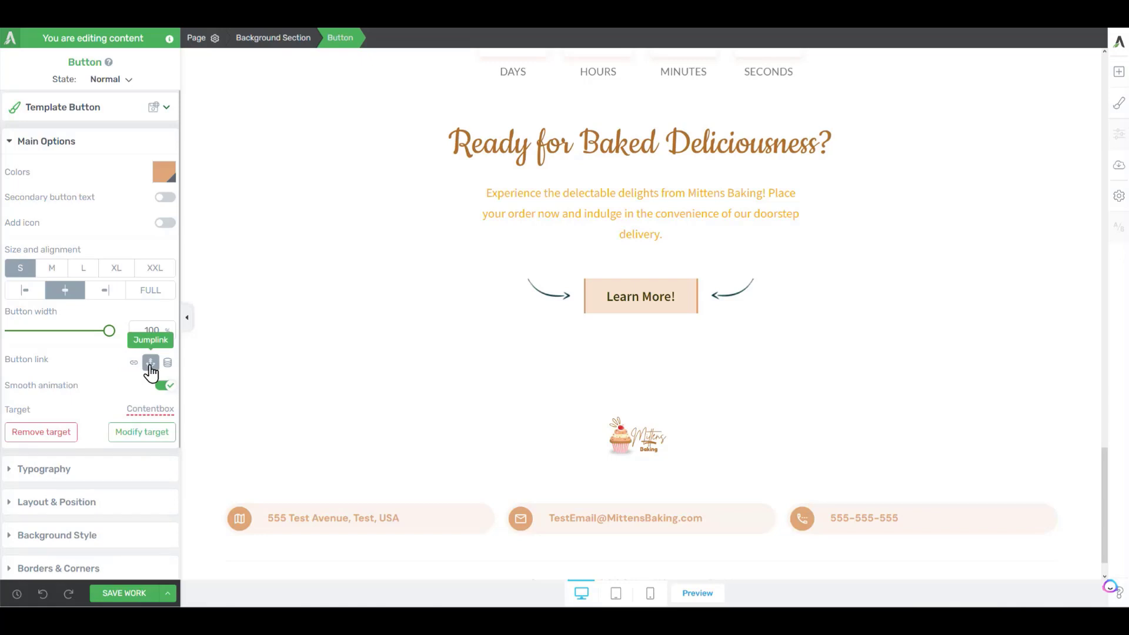